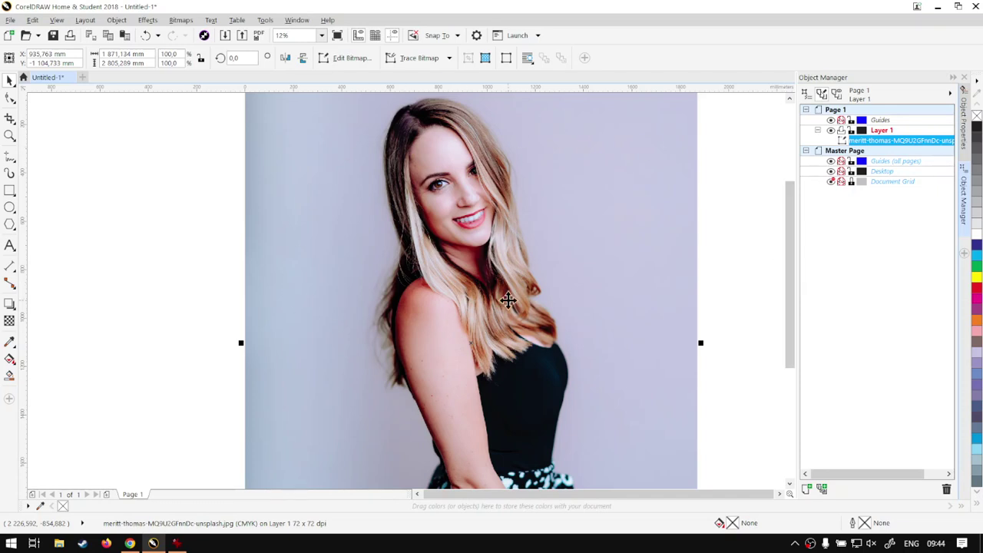
click(757, 259)
click(596, 249)
click(842, 236)
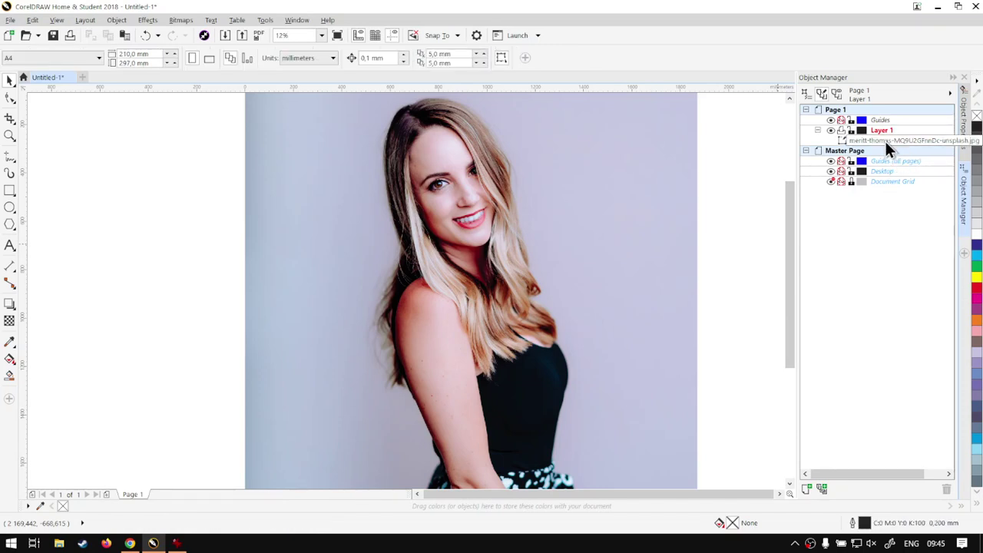
click(884, 140)
click(884, 140)
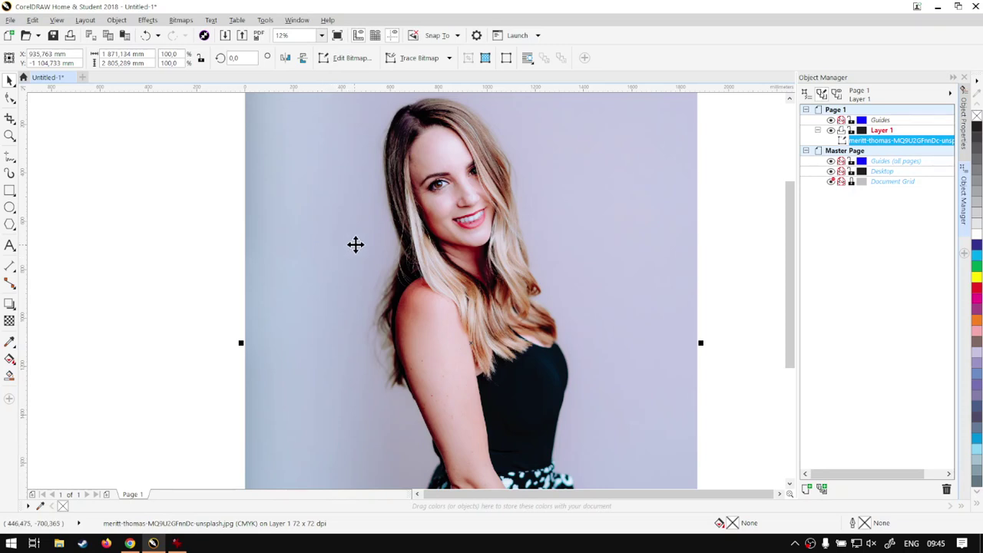
Open Effects > Adjust > Channel Mixer, keep the CMYK colour model and set Output Channel to Black.
click(149, 23)
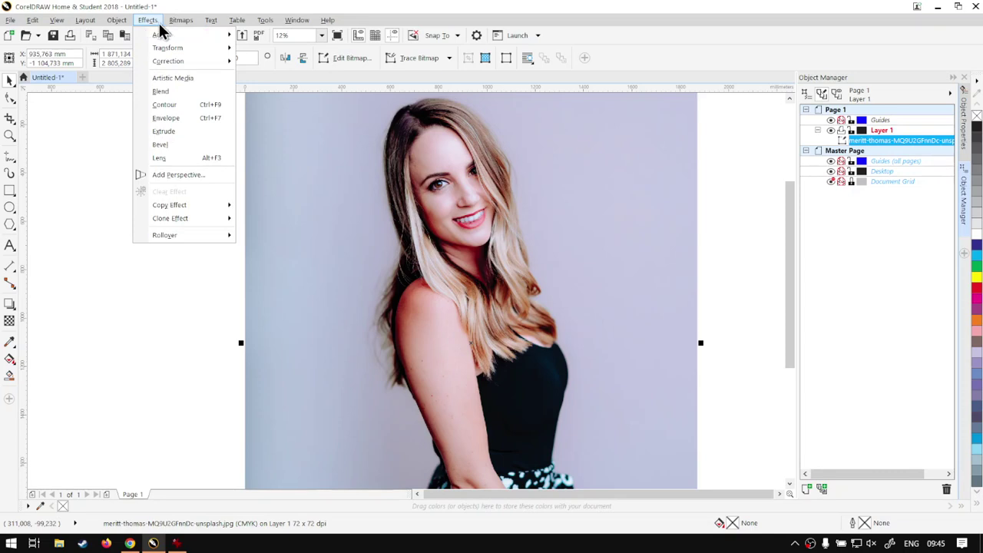
mouse_move(175, 36)
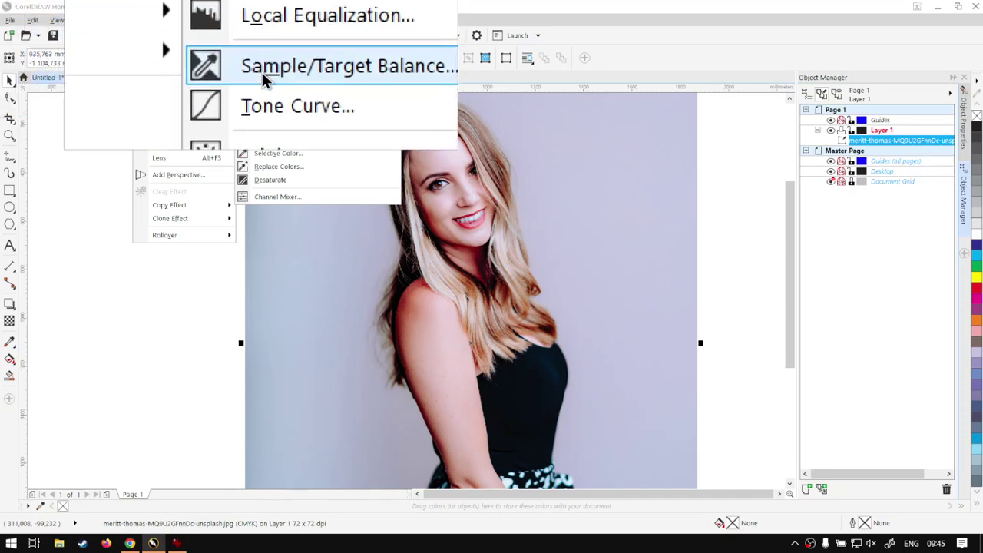
click(268, 200)
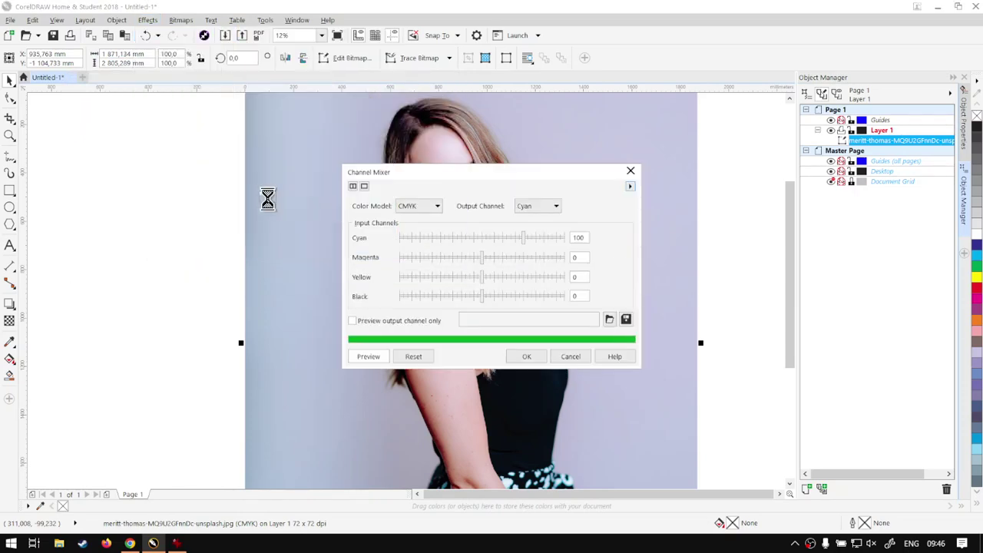
drag(537, 175, 736, 124)
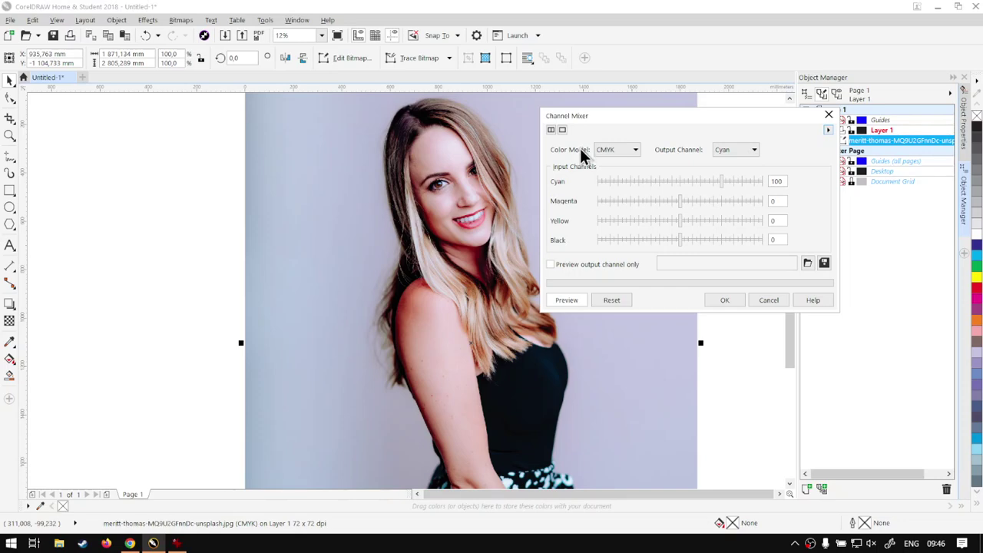
click(623, 158)
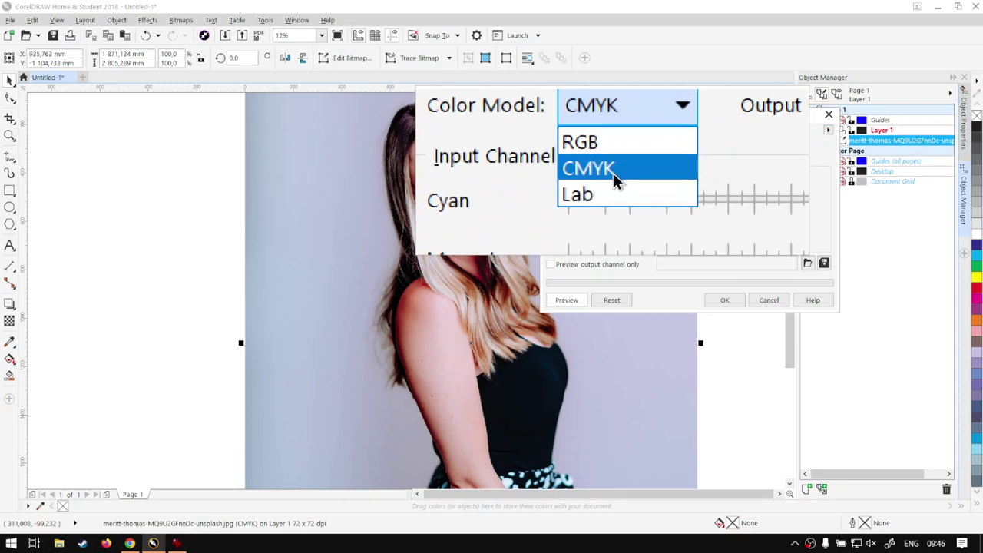
click(613, 173)
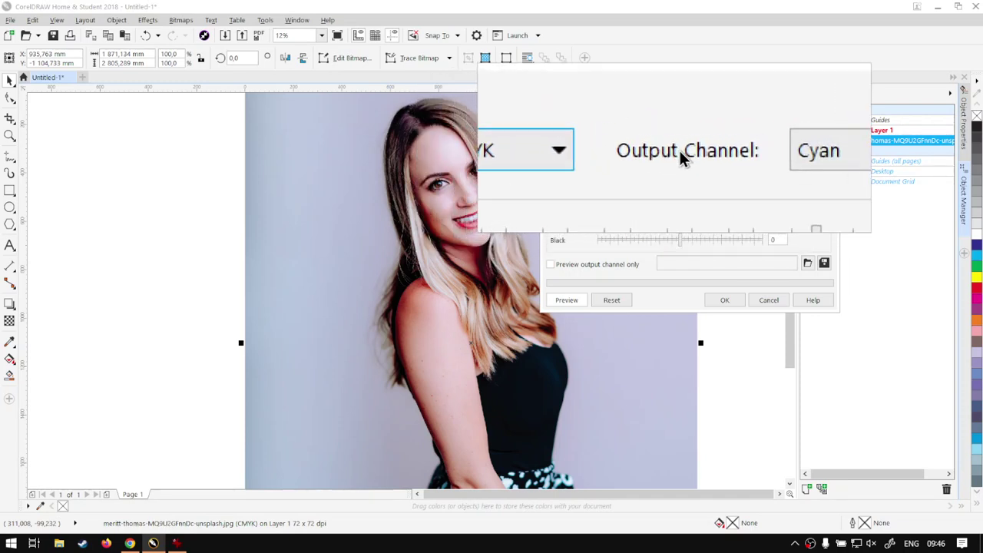
click(735, 153)
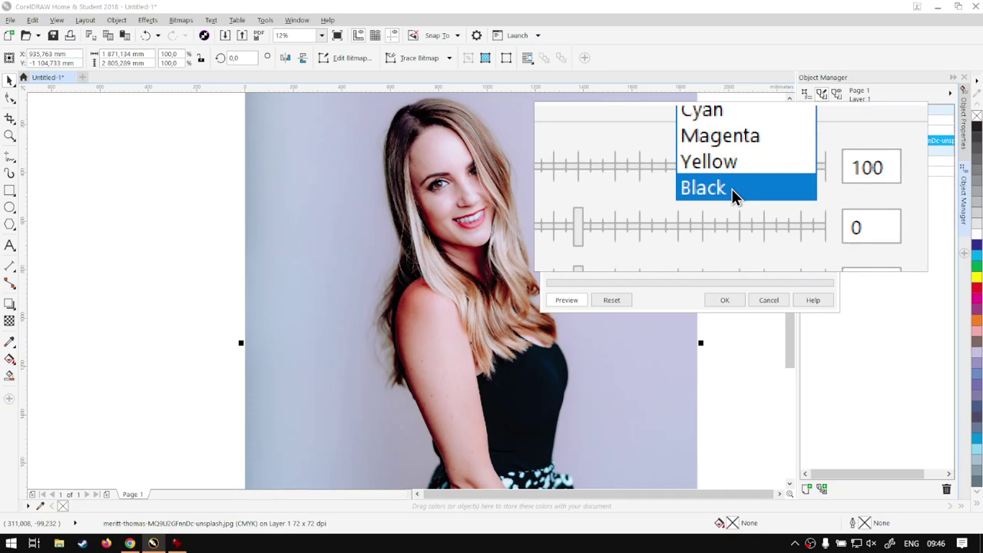
click(731, 188)
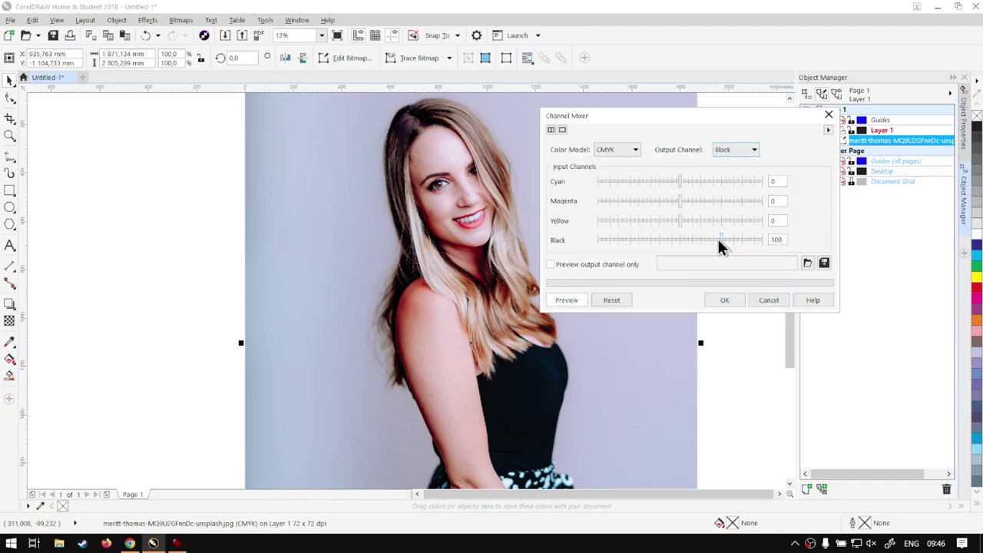
Set the Black input to 0, preview the result and apply the channel mix.
double_click(777, 239)
text(0)
click(558, 299)
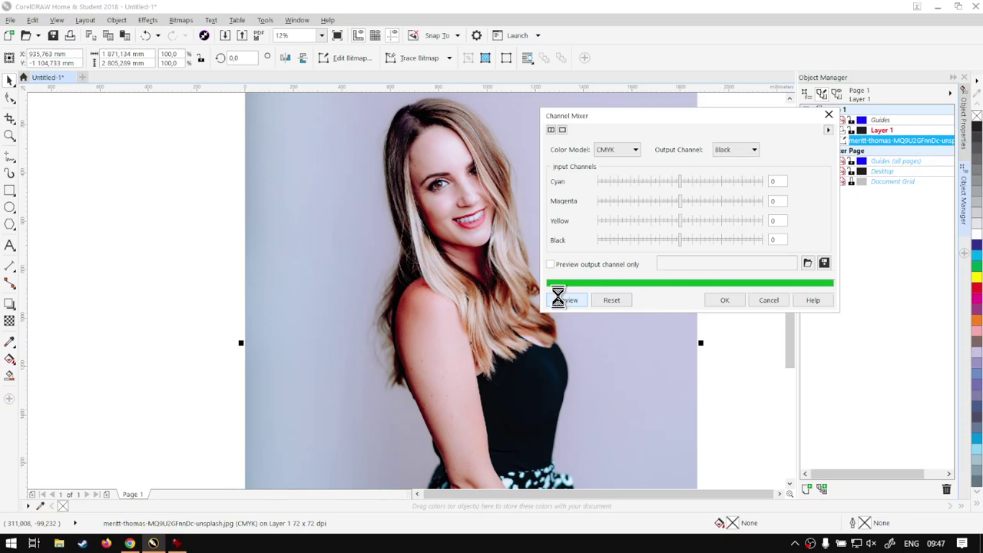
click(725, 299)
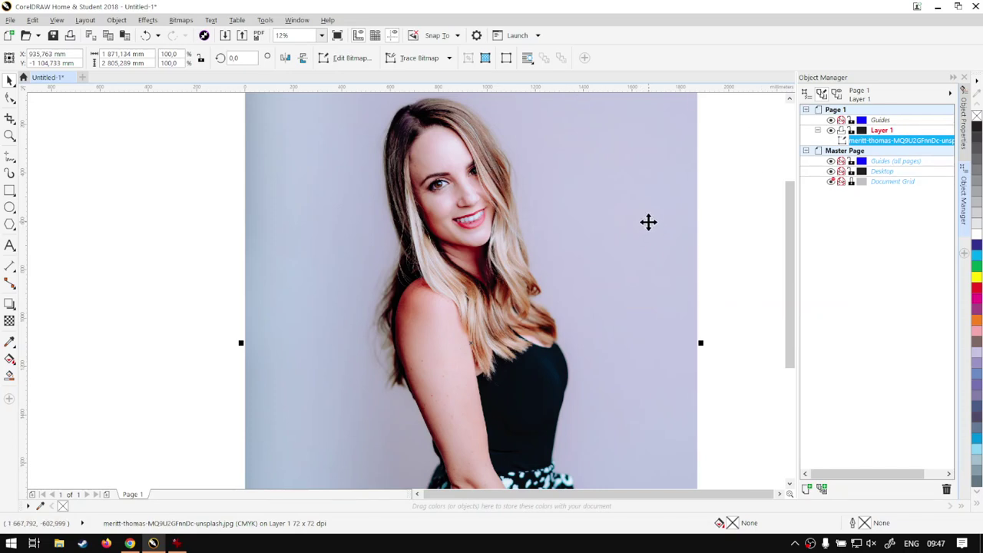
Reopen Channel Mixer for the portrait and move the dialog off the photo.
click(146, 21)
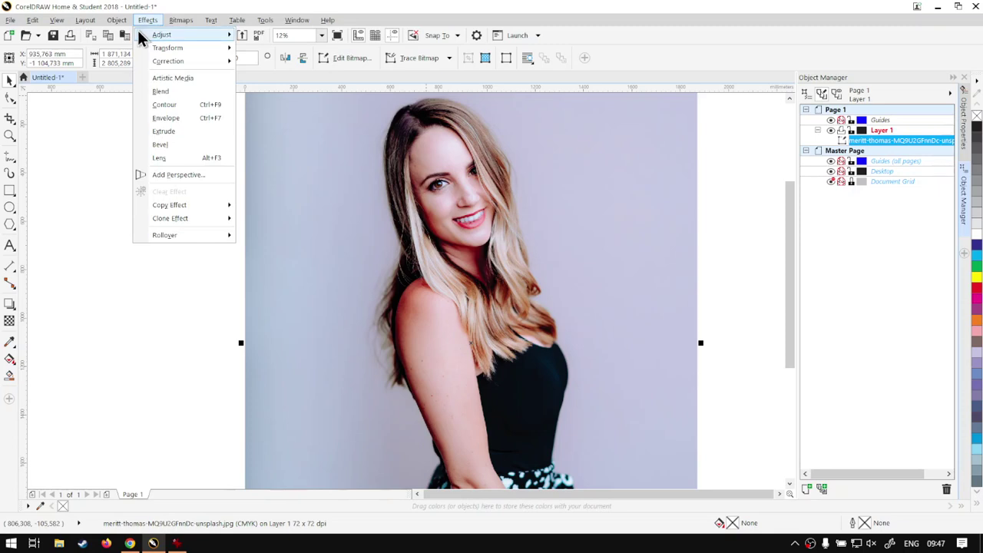
mouse_move(184, 36)
click(293, 192)
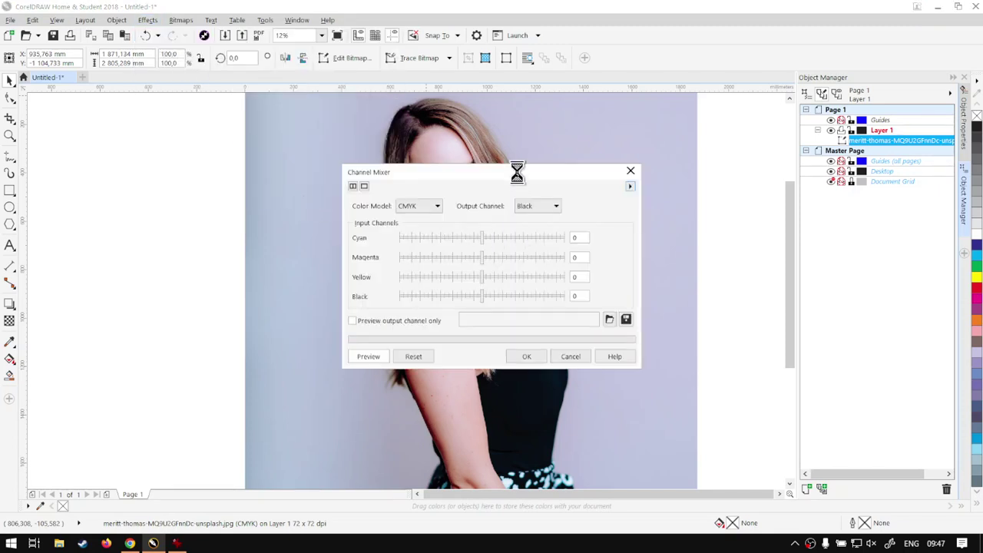
drag(518, 173, 802, 111)
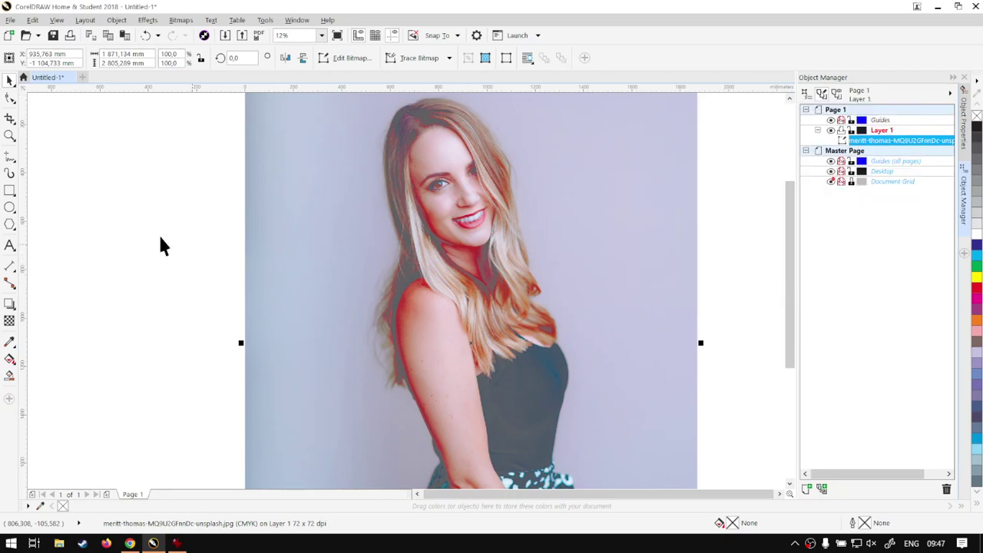
click(10, 358)
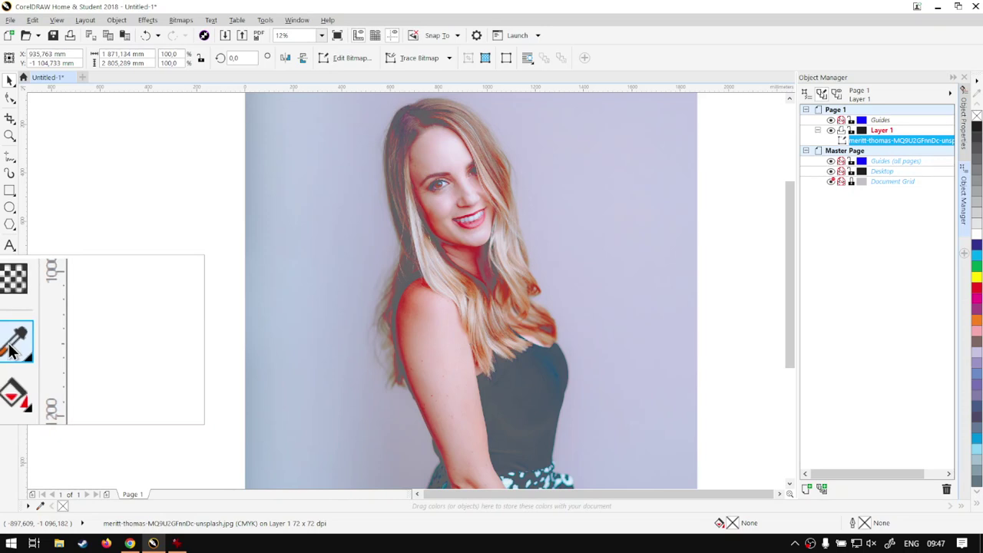
click(11, 346)
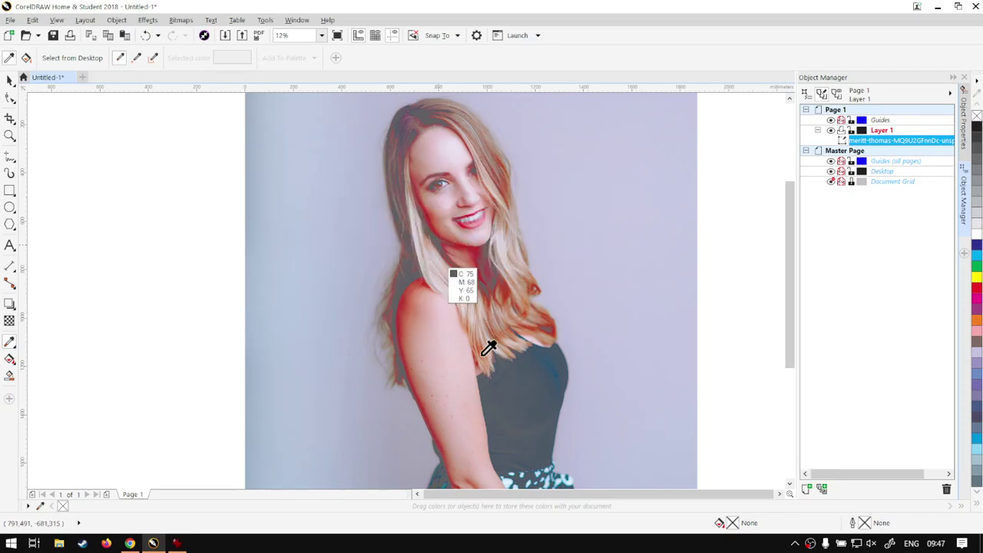
click(522, 396)
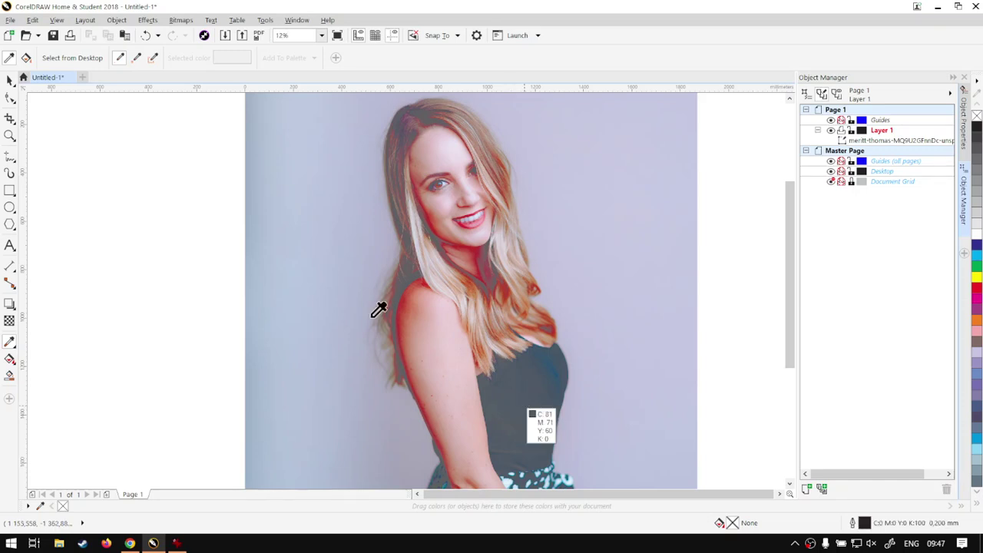
click(10, 81)
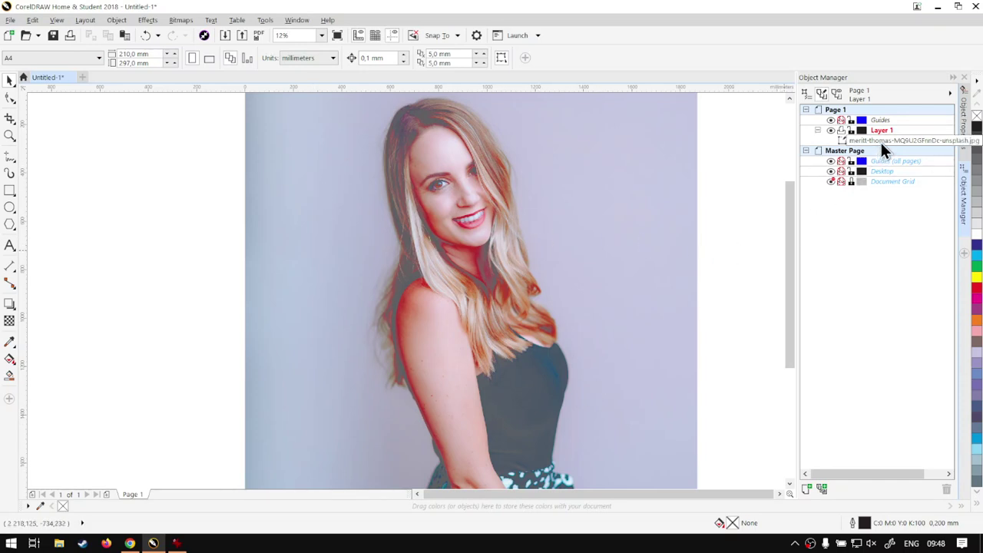
click(149, 21)
mouse_move(161, 34)
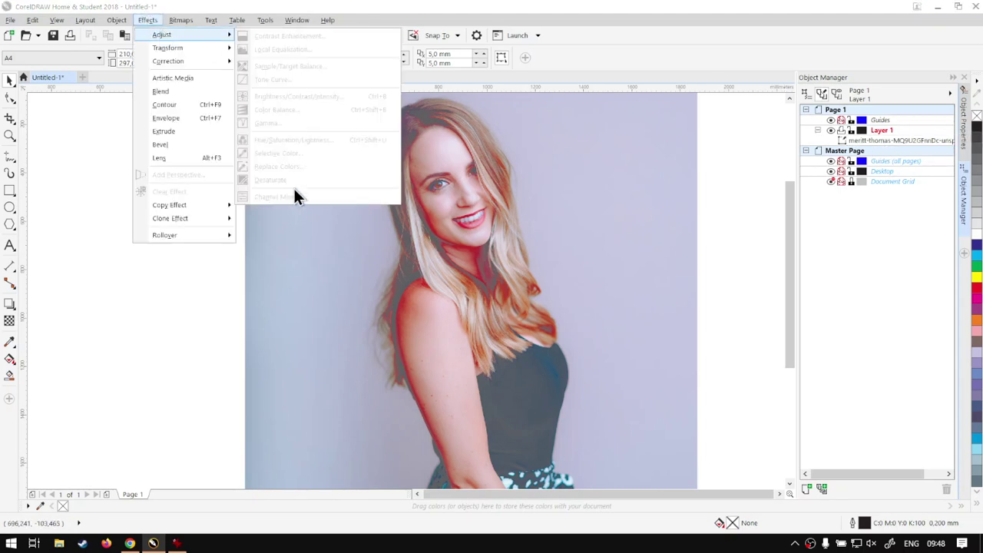
click(708, 29)
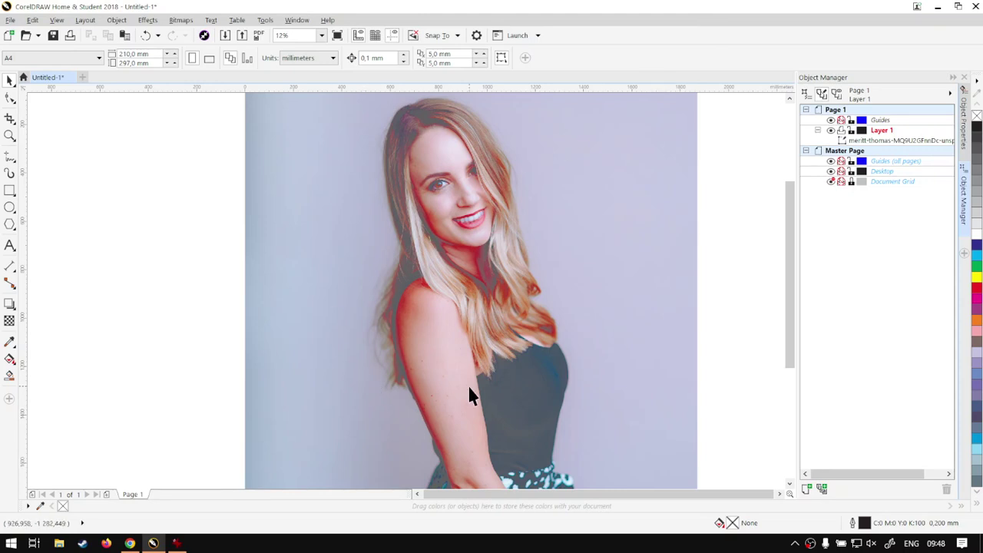
click(874, 143)
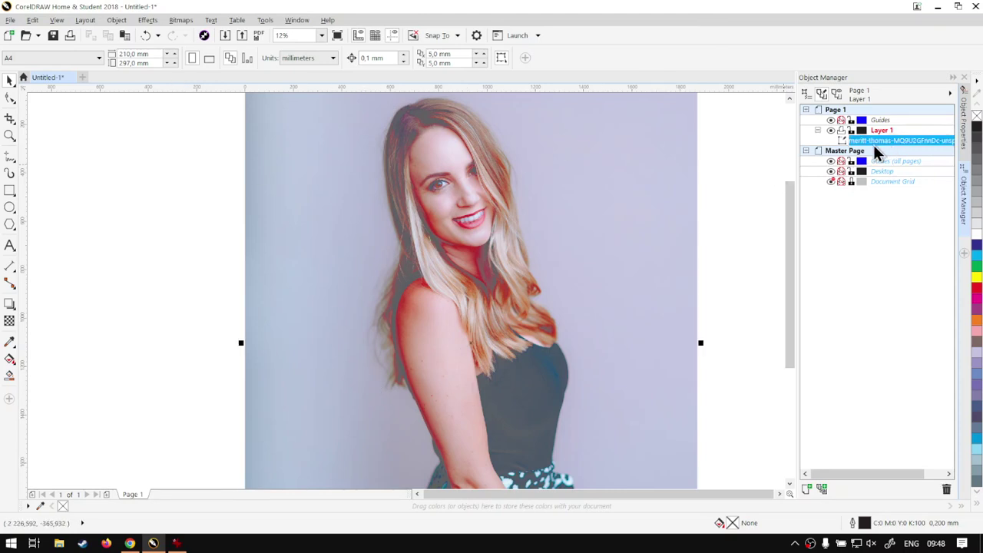
click(147, 20)
mouse_move(161, 35)
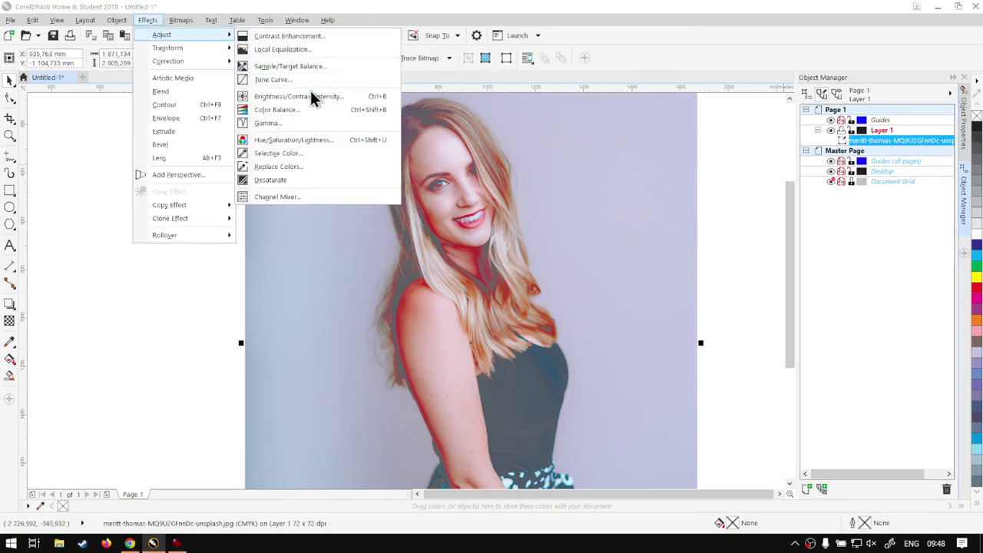
click(296, 197)
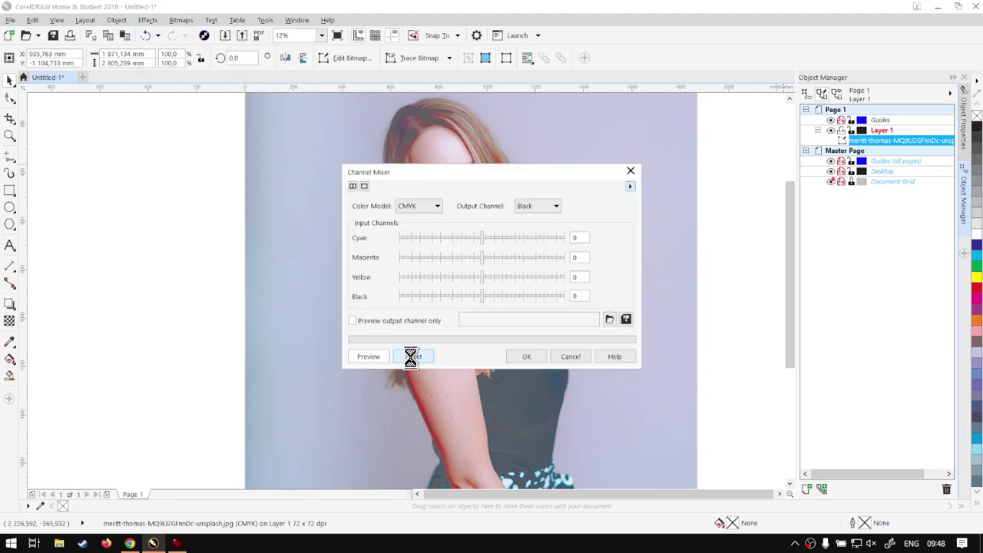
click(579, 355)
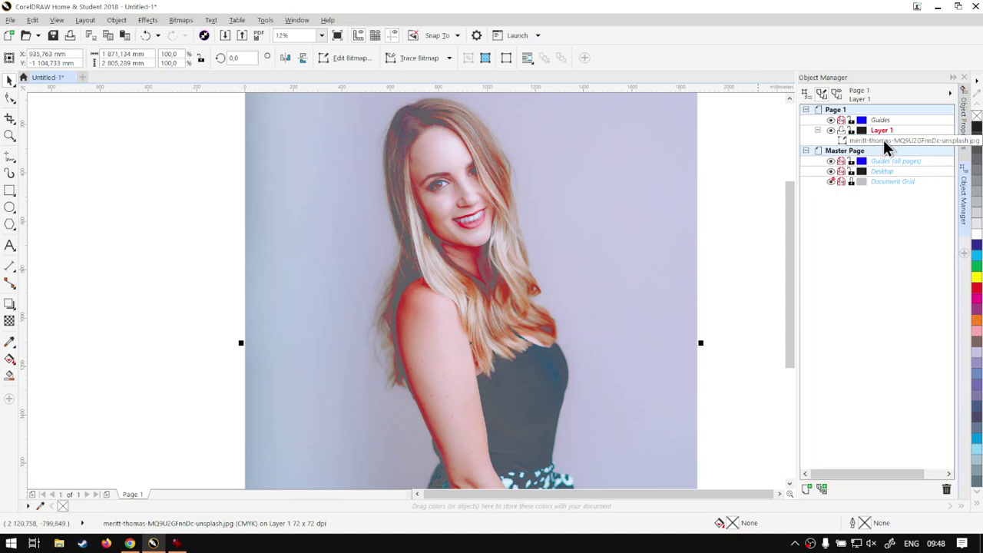
click(884, 143)
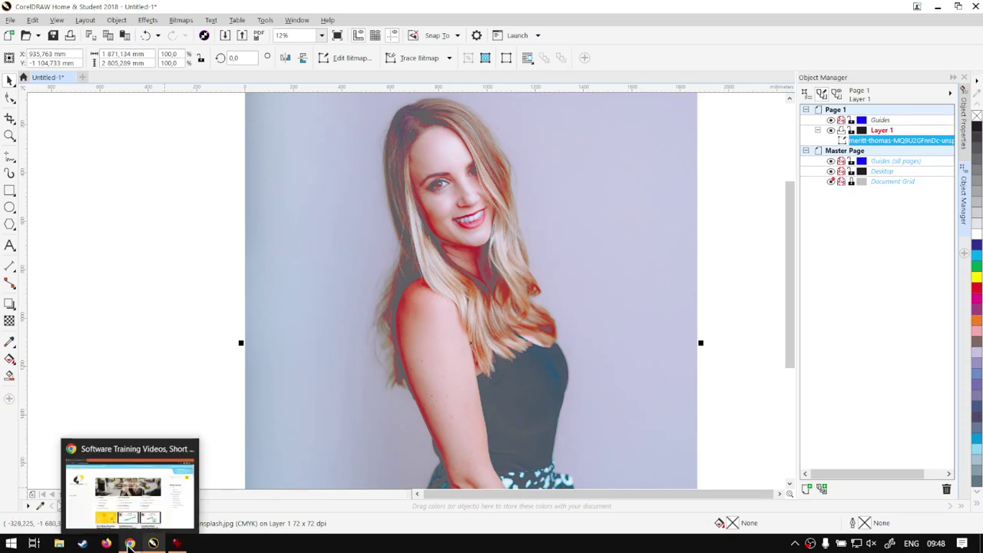
Switch to Google Chrome showing the softwaretraining.co.za Software Training Videos page.
click(129, 543)
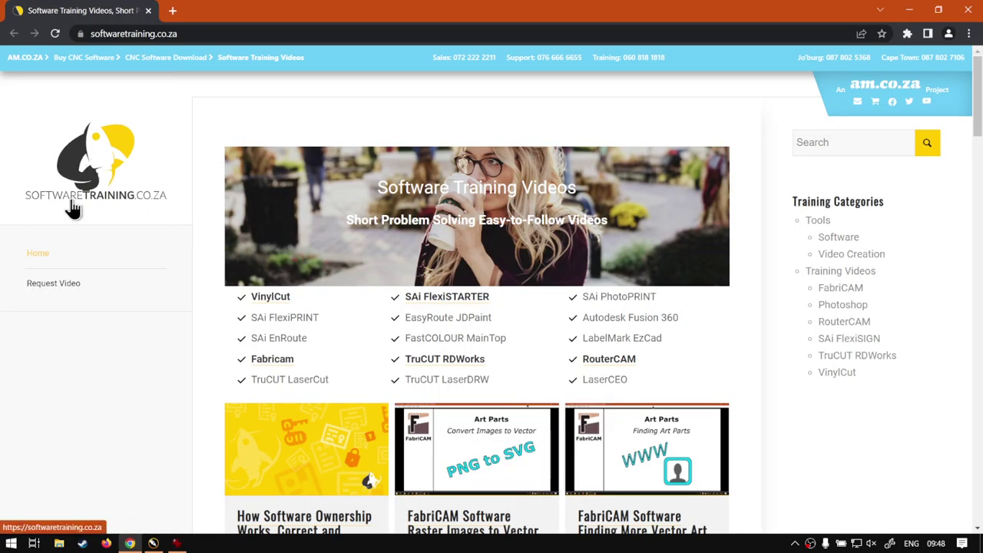